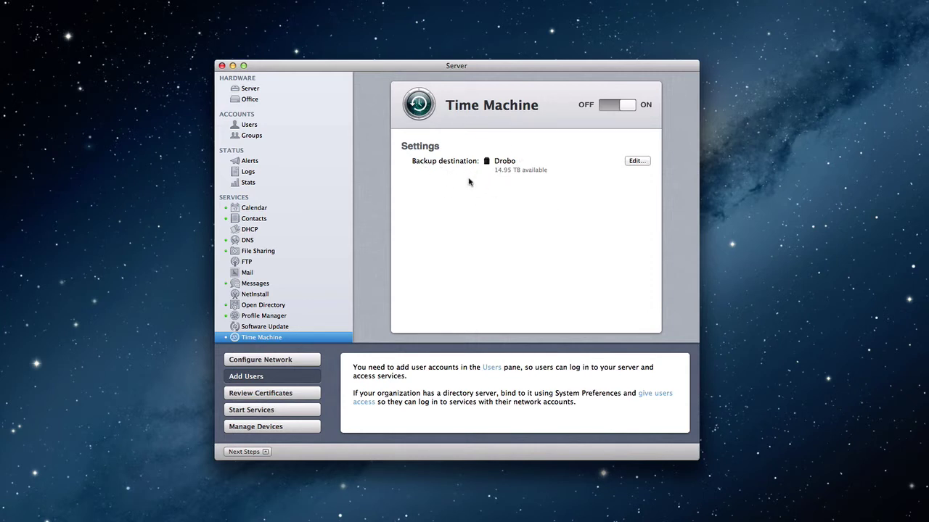
View the volumes offered as the destination for client Time Machine backups, then cancel the selection
{"action": "left_click", "coordinate": [637, 161]}
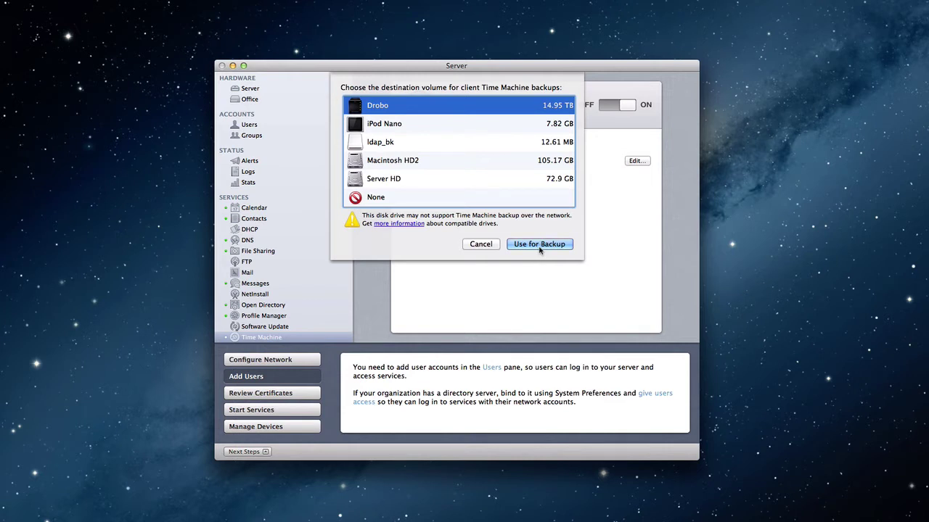
{"action": "left_click", "coordinate": [476, 245]}
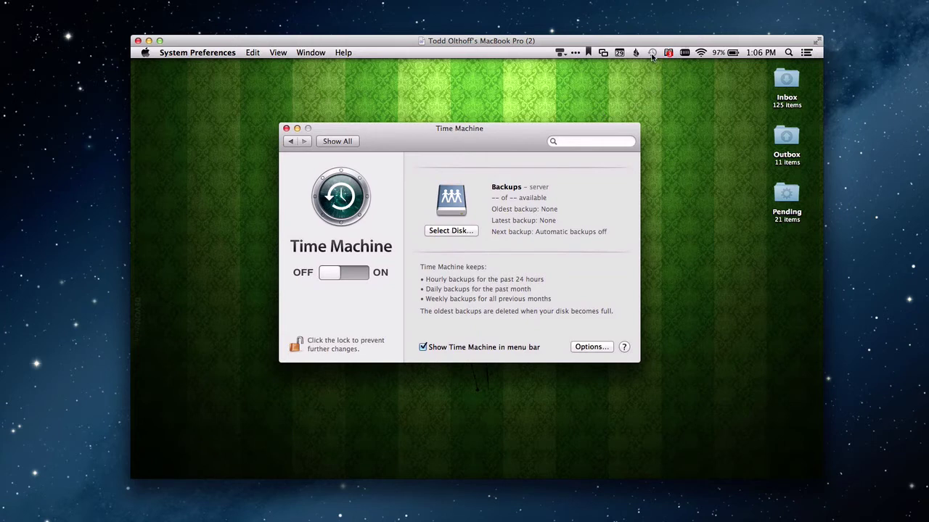
On the remote MacBook Pro, check the Time Machine status options and the list of selectable backup disks, then cancel the disk selection
{"action": "left_click", "coordinate": [652, 54]}
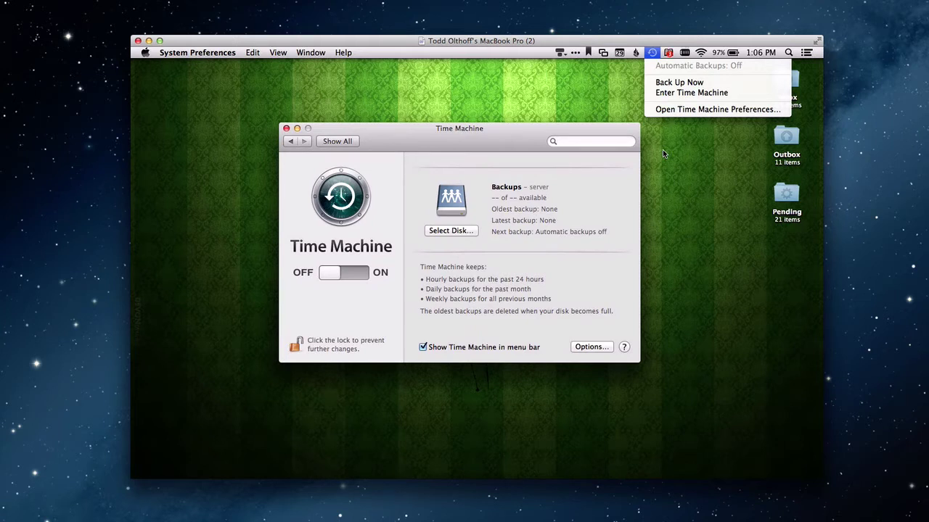
{"action": "left_click", "coordinate": [663, 122]}
{"action": "left_click", "coordinate": [499, 133]}
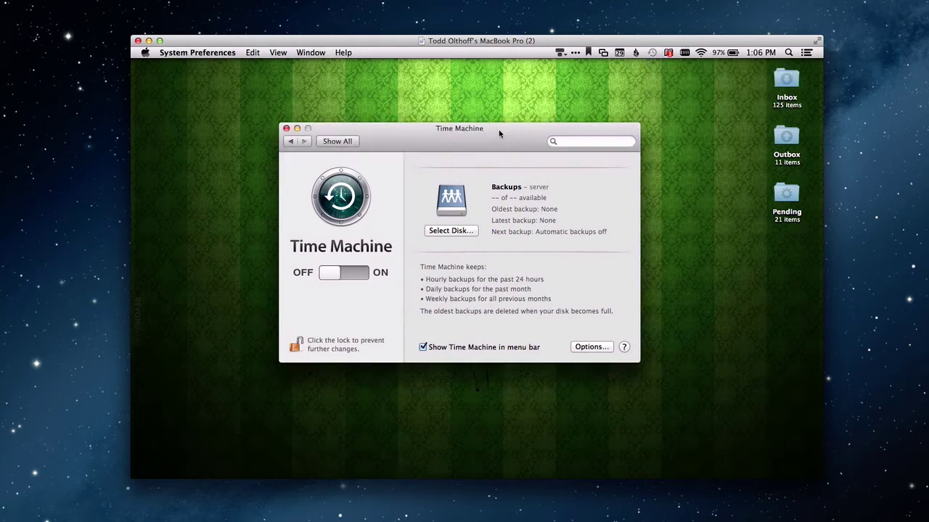
{"action": "left_click", "coordinate": [445, 232]}
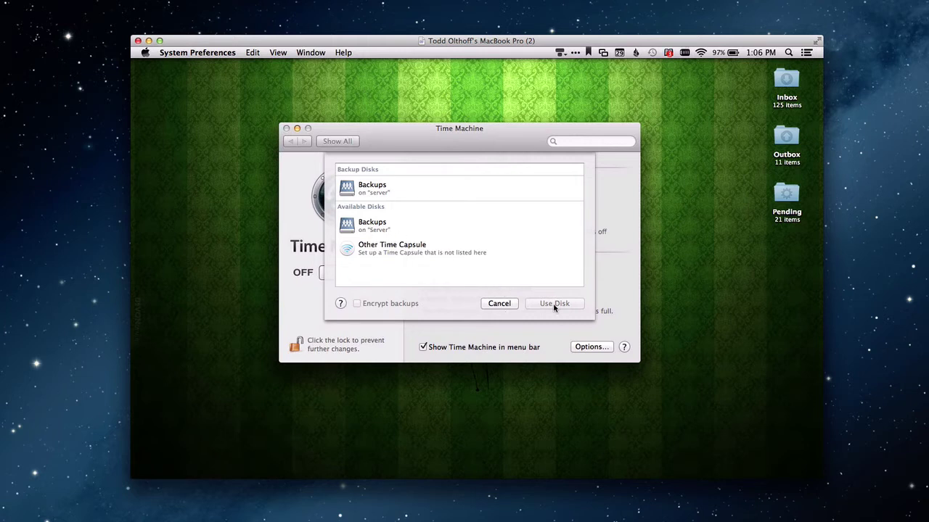
{"action": "left_click", "coordinate": [495, 304]}
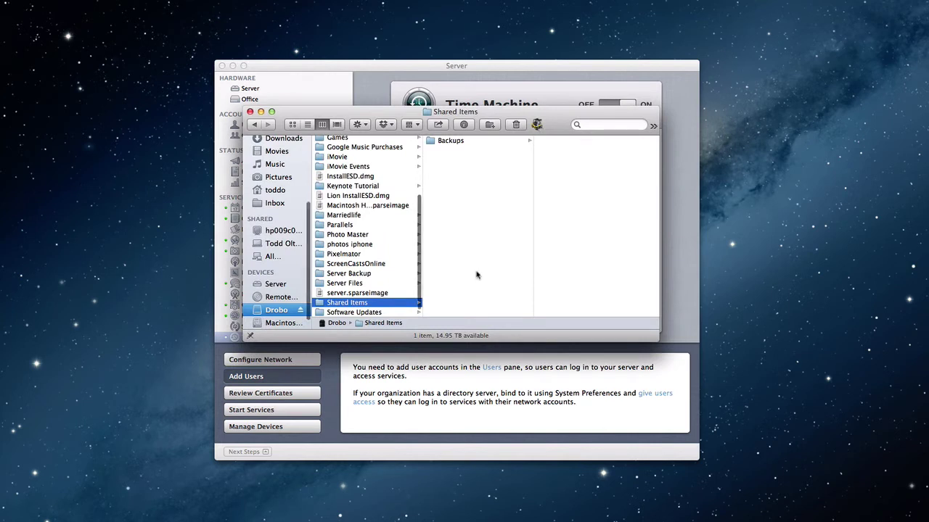
In Finder, inspect the Mac Pro disk image in Drobo's Shared Items > Backups folder, then minimize the window
{"action": "left_click", "coordinate": [273, 313]}
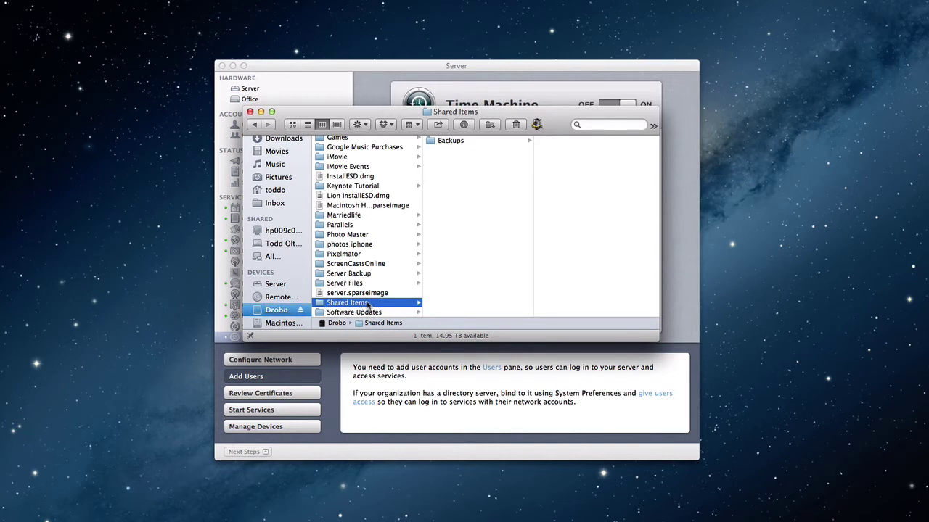
{"action": "left_click", "coordinate": [445, 143]}
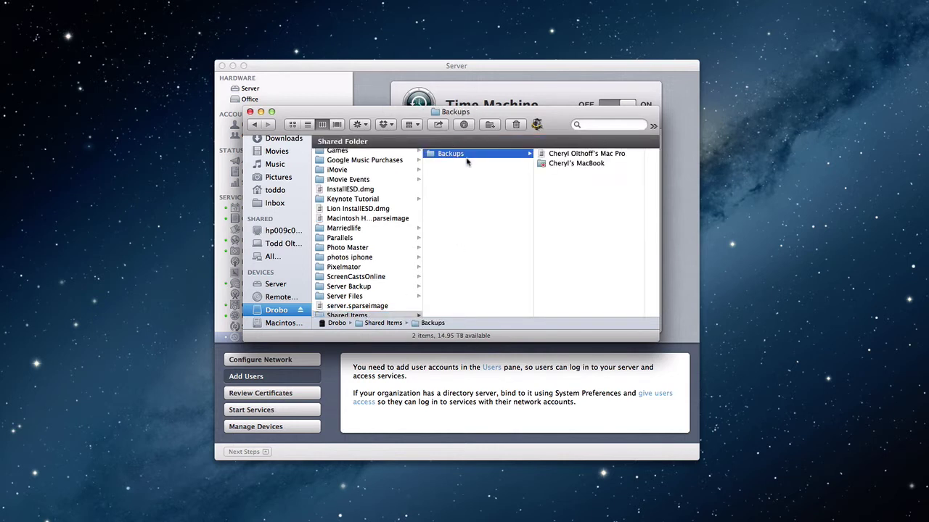
{"action": "left_click", "coordinate": [561, 154]}
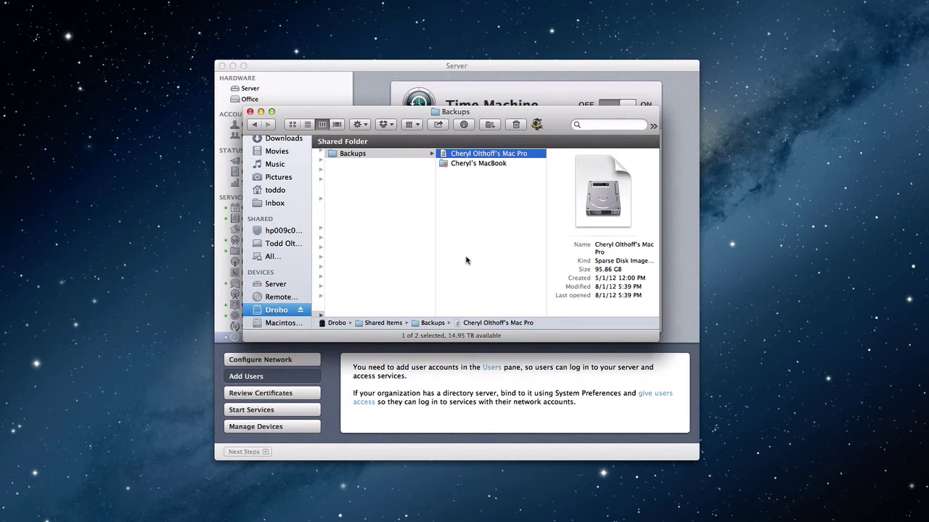
{"action": "left_click", "coordinate": [261, 112]}
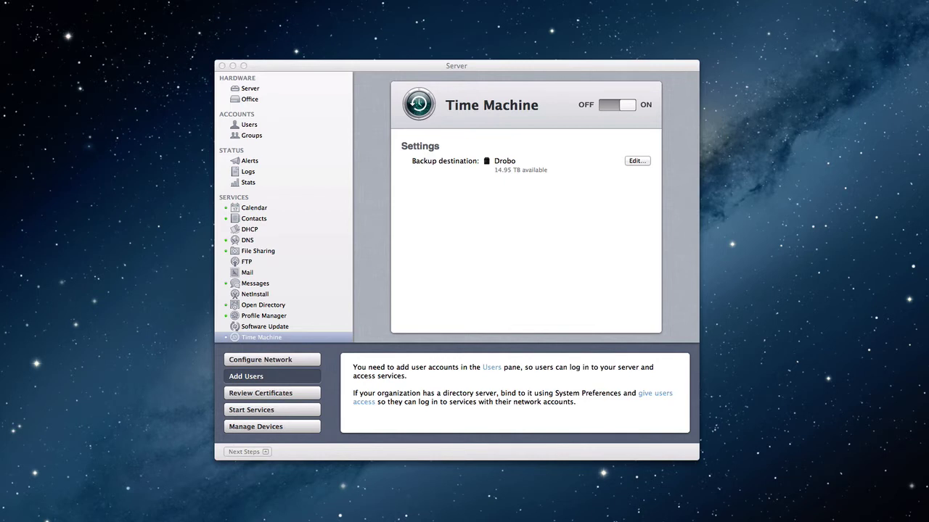
Review the server's own Time Machine preferences, then minimize the window
{"action": "left_click", "coordinate": [729, 2]}
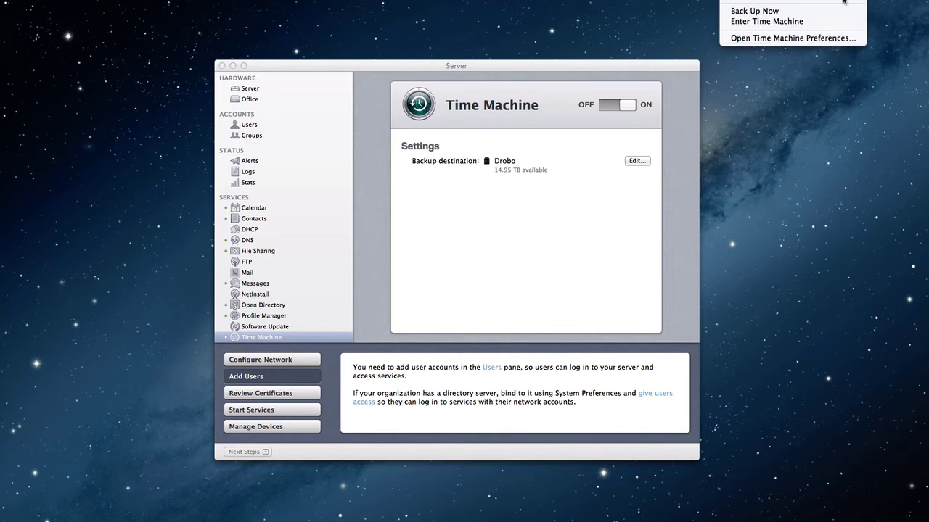
{"action": "left_click", "coordinate": [820, 38]}
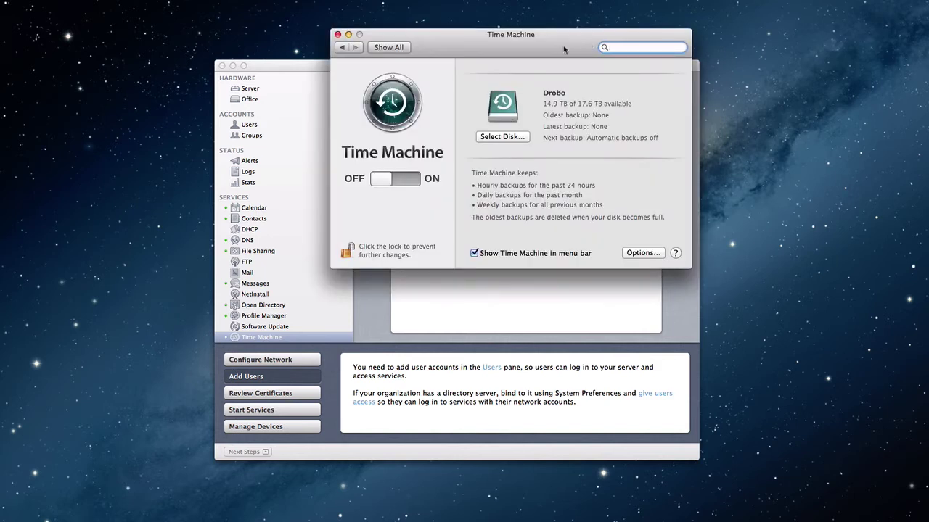
{"action": "left_click_drag", "start_coordinate": [564, 50], "coordinate": [503, 110]}
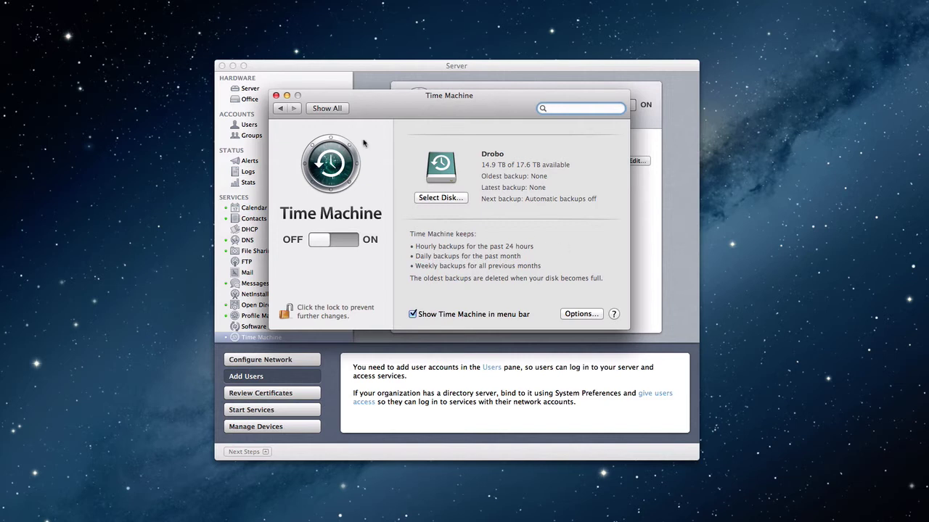
{"action": "left_click", "coordinate": [286, 97]}
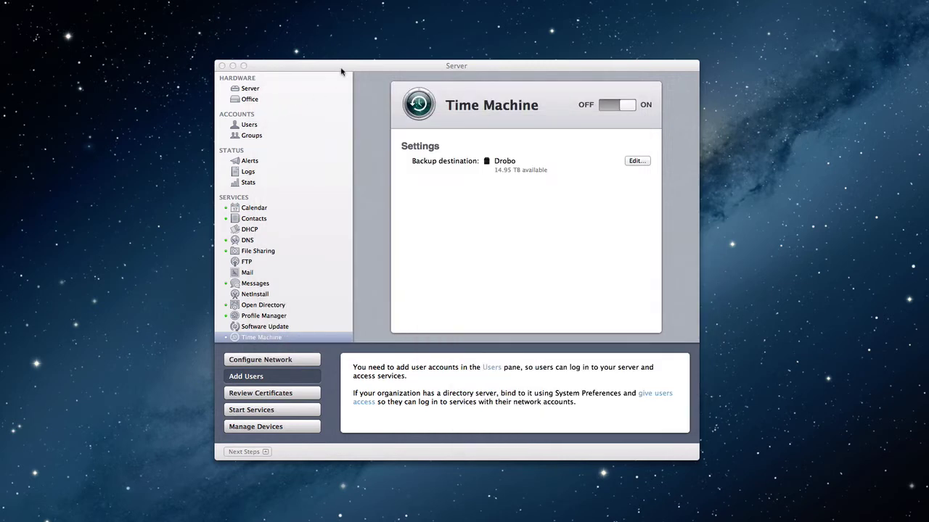
Find TimeTamer with the application launcher and start its Drobo Time Machine setup
{"action": "key", "text": "alt+space"}
{"action": "type", "text": "ta"}
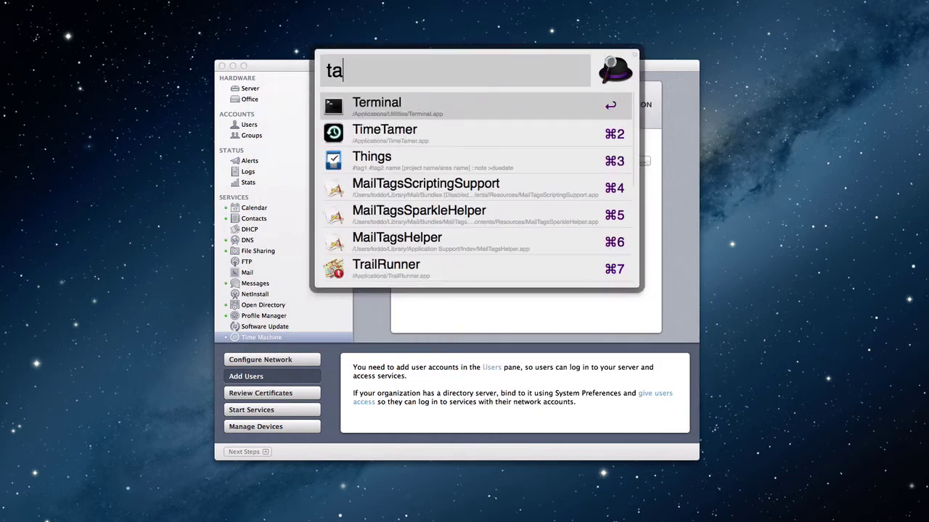
{"action": "key", "text": "BackSpace"}
{"action": "type", "text": "ime"}
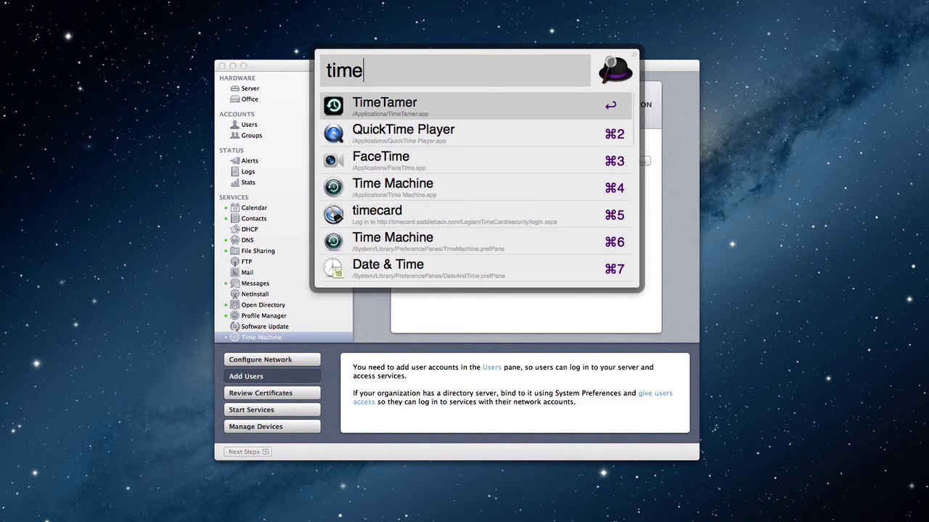
{"action": "key", "text": "Escape"}
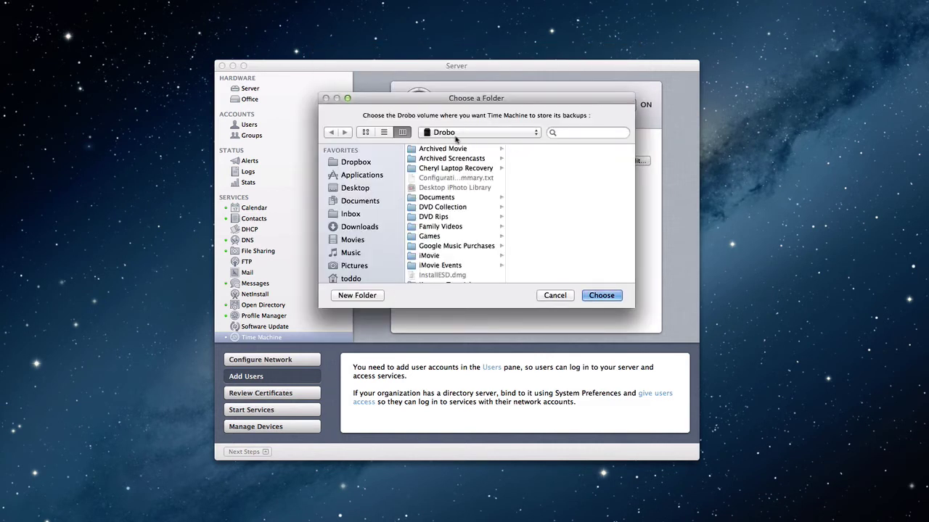
Choose Drobo's Server Backup folder for storing Time Machine backups, then cancel the setup when asked for the dedicated space
{"action": "scroll", "coordinate": [452, 229], "scroll_direction": "down", "scroll_amount": 5}
{"action": "scroll", "coordinate": [452, 229], "scroll_direction": "down", "scroll_amount": 2}
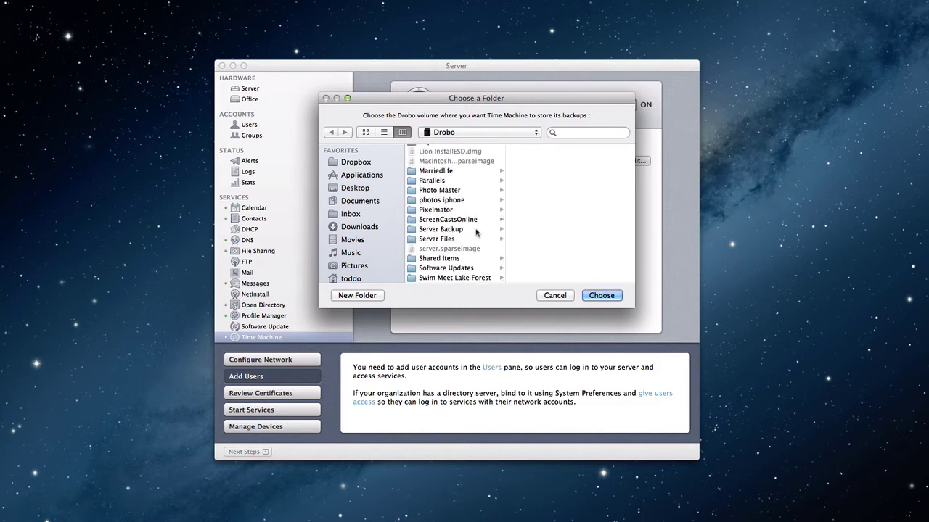
{"action": "left_click", "coordinate": [434, 232]}
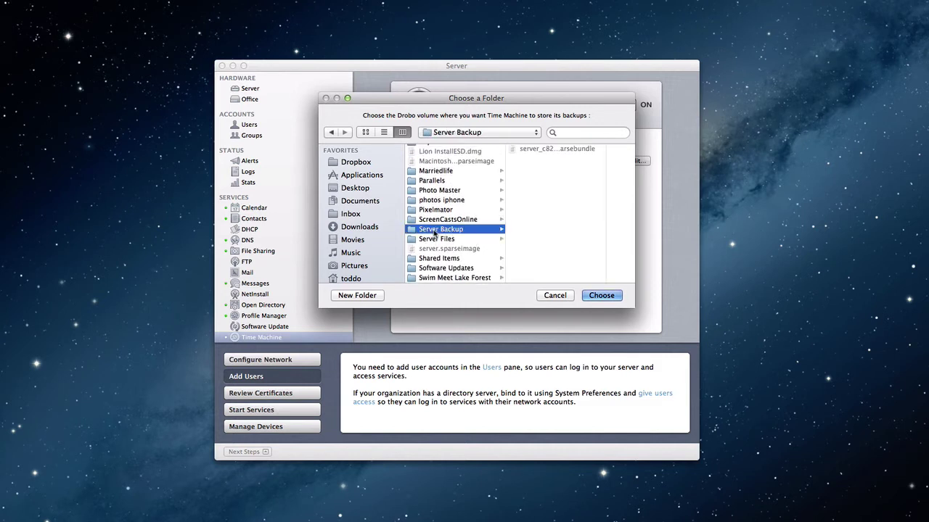
{"action": "left_click", "coordinate": [600, 296]}
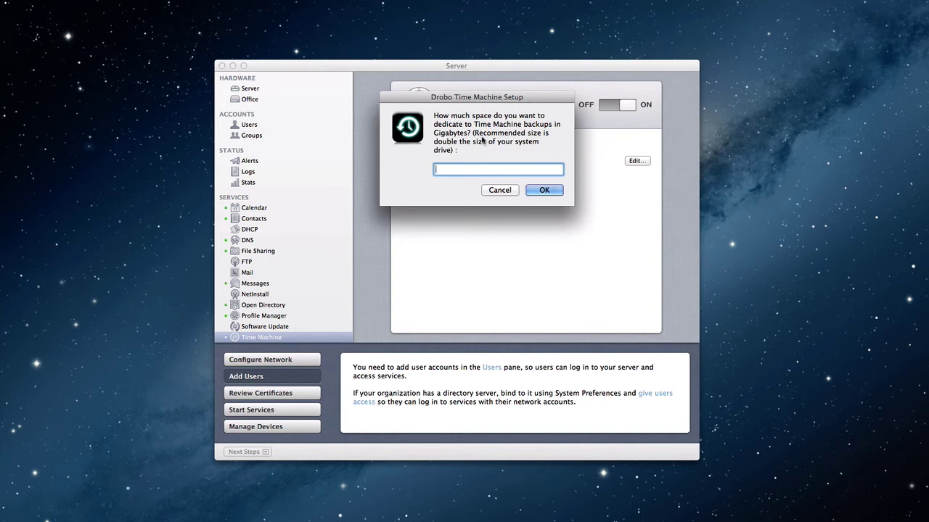
{"action": "left_click", "coordinate": [499, 191]}
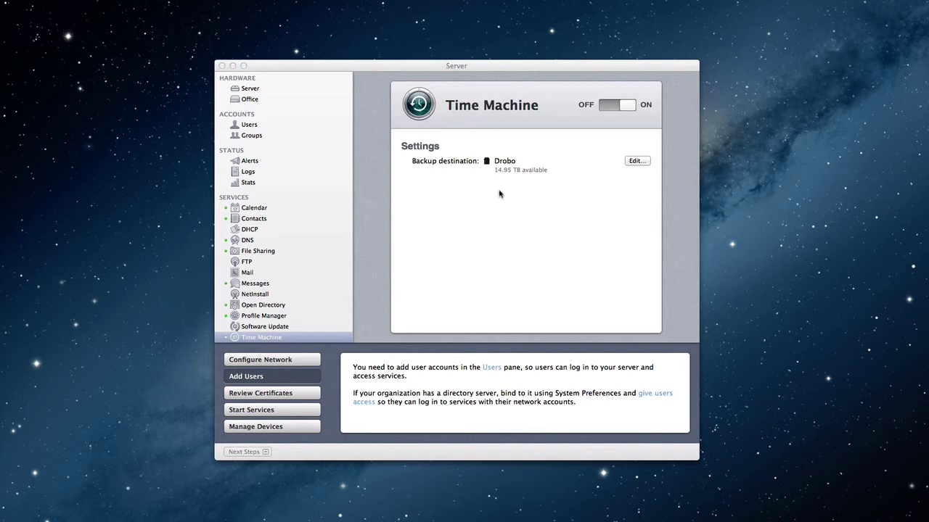
Bring the Server window to the front and minimize it
{"action": "left_click", "coordinate": [520, 67]}
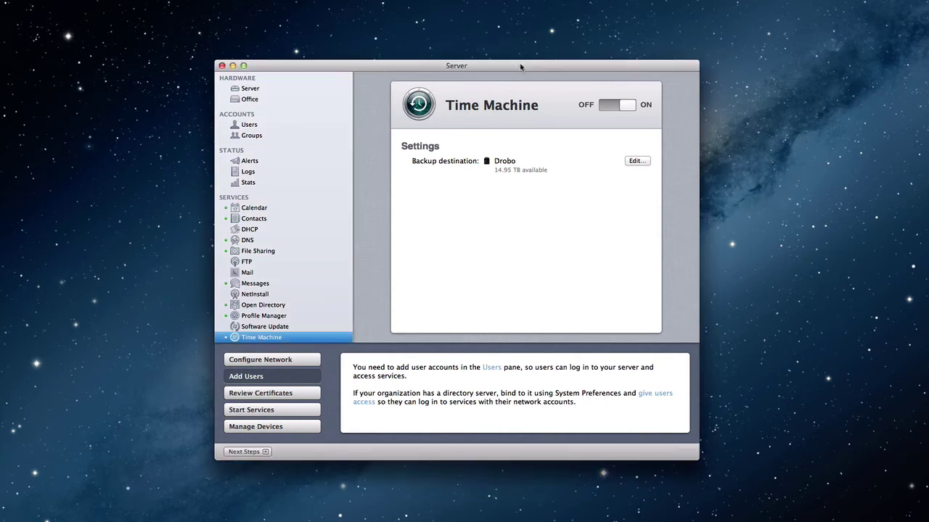
{"action": "left_click", "coordinate": [233, 66]}
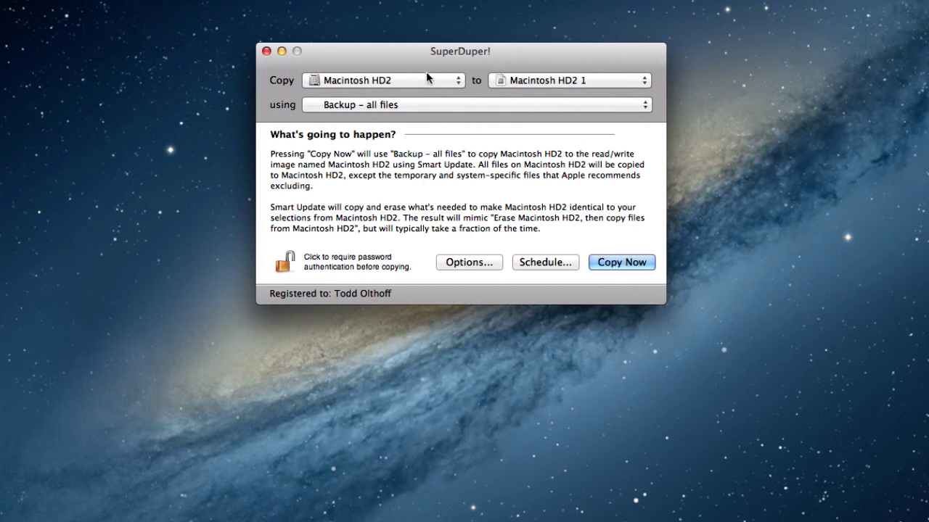
In SuperDuper!, review the available source volumes, destination volumes and copy scripts without changing the selections
{"action": "left_click", "coordinate": [458, 80]}
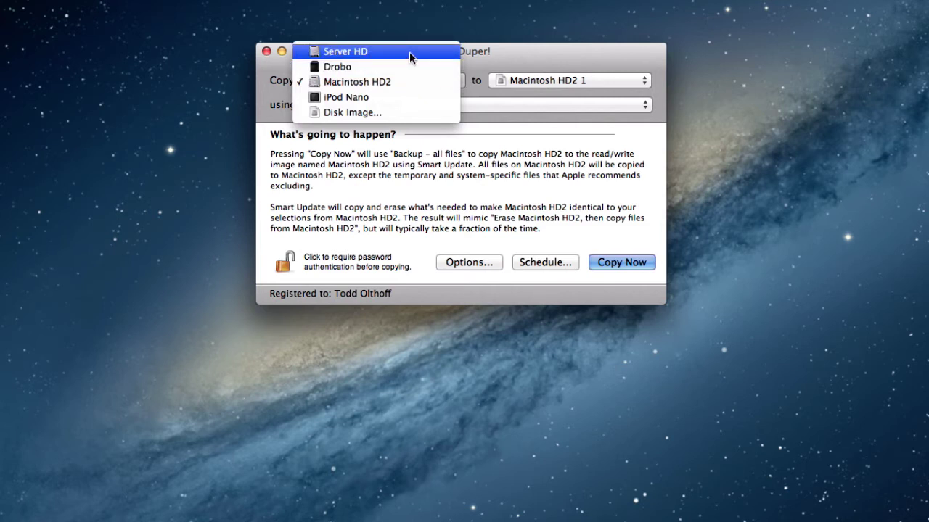
{"action": "left_click", "coordinate": [554, 58]}
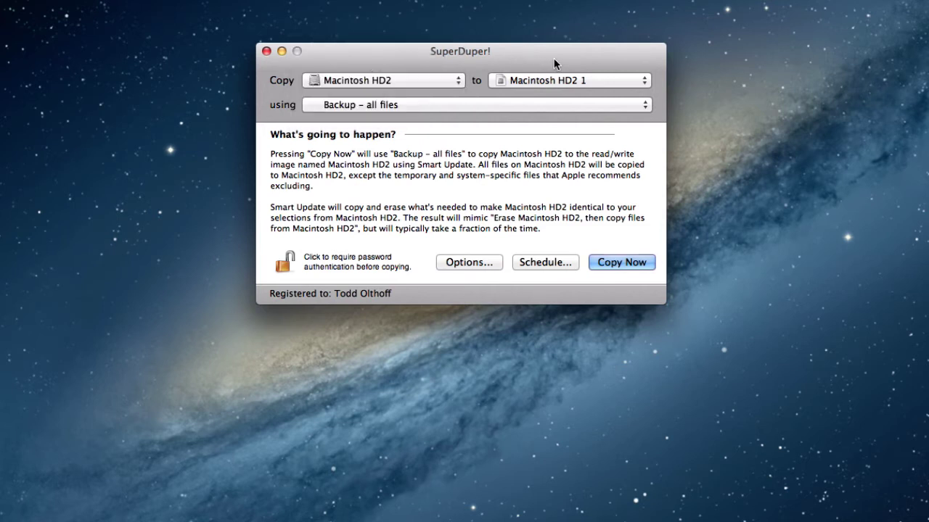
{"action": "left_click", "coordinate": [642, 85]}
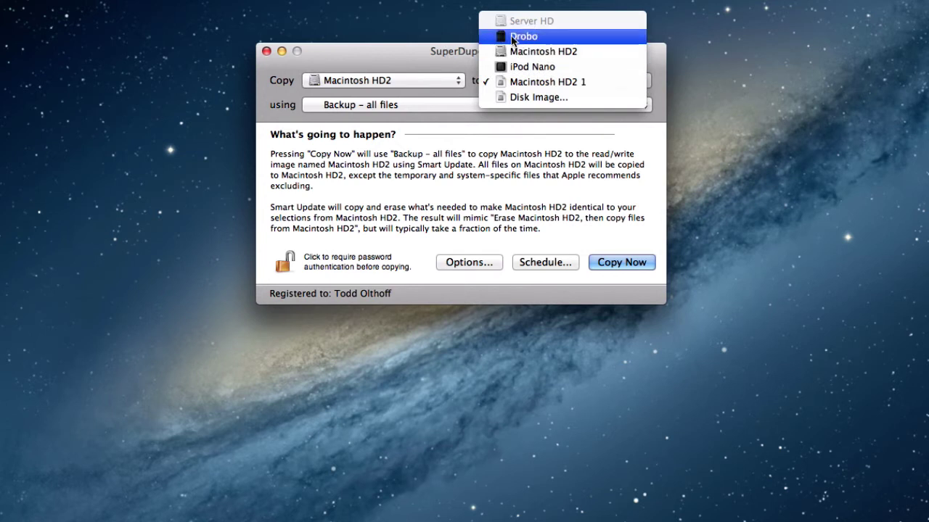
{"action": "left_click", "coordinate": [386, 56]}
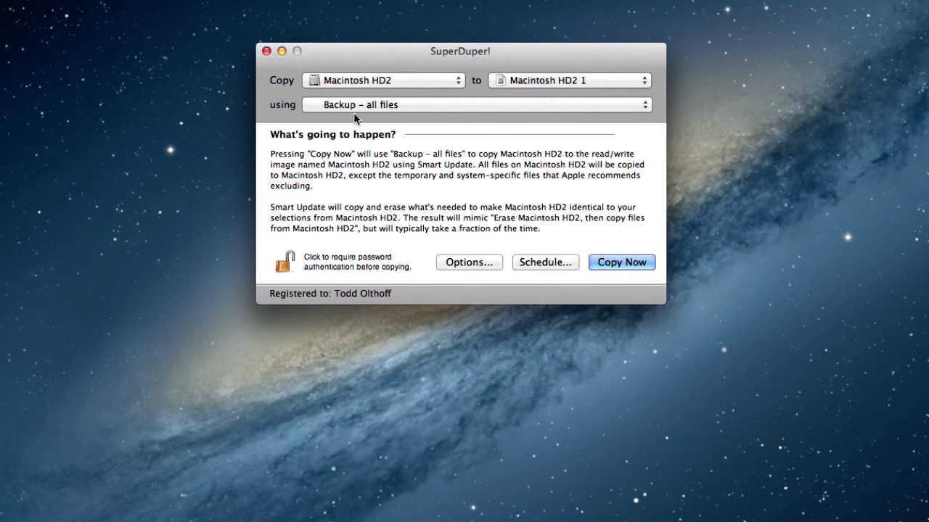
{"action": "left_click", "coordinate": [643, 105]}
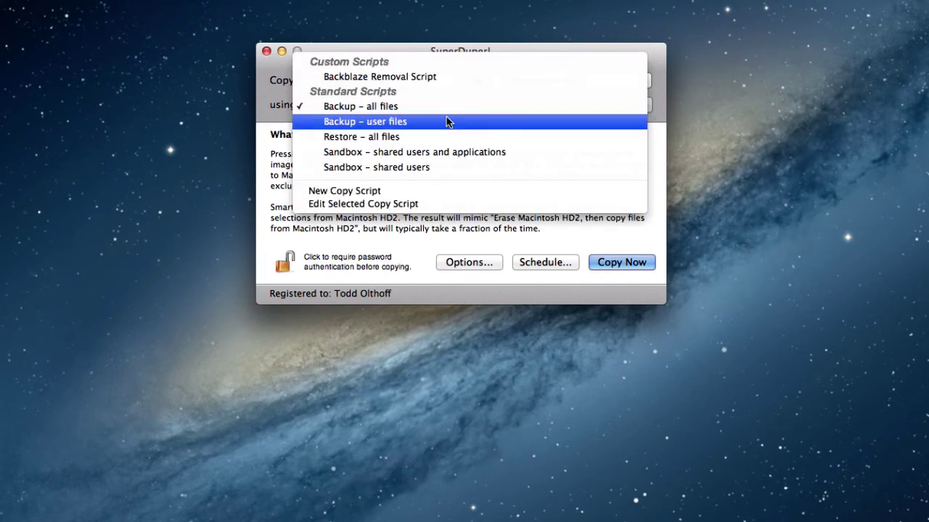
{"action": "left_click", "coordinate": [661, 99]}
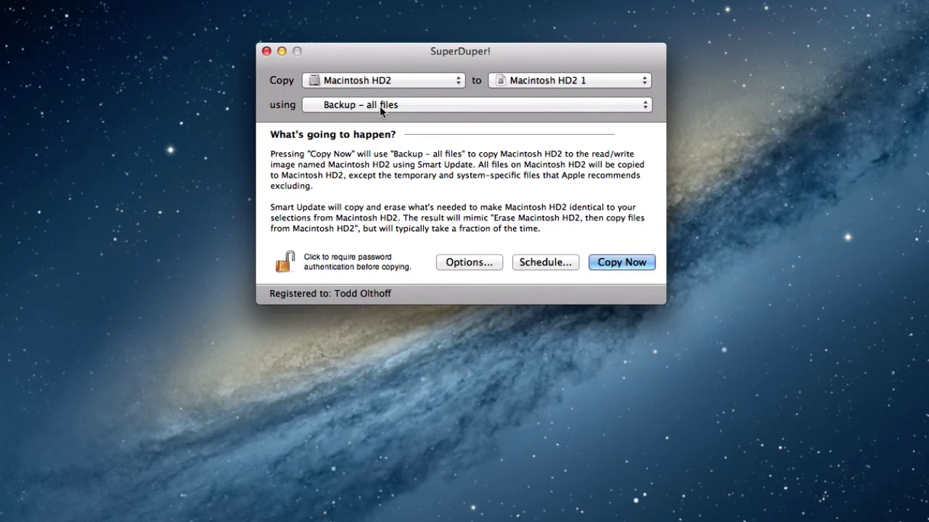
Review the general copy options, including the During copy methods, and close them with Smart Update kept
{"action": "left_click", "coordinate": [466, 266]}
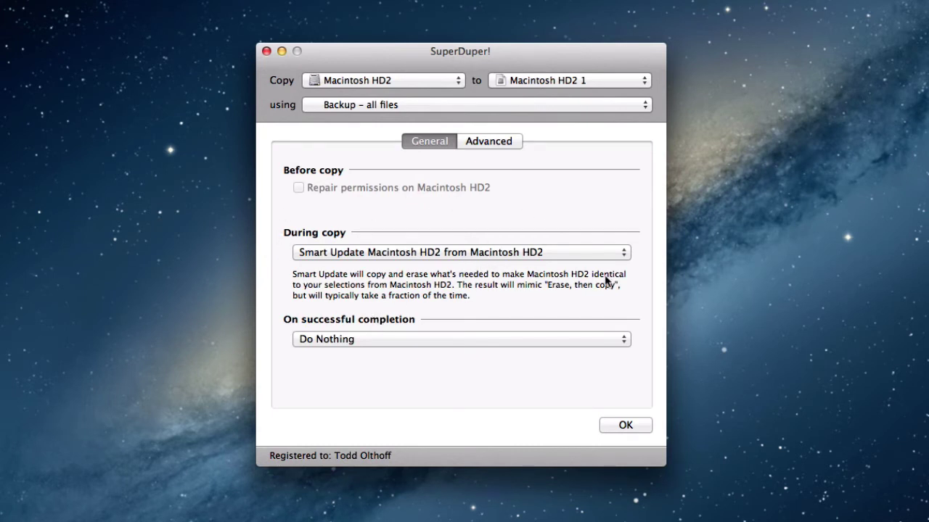
{"action": "left_click", "coordinate": [621, 253]}
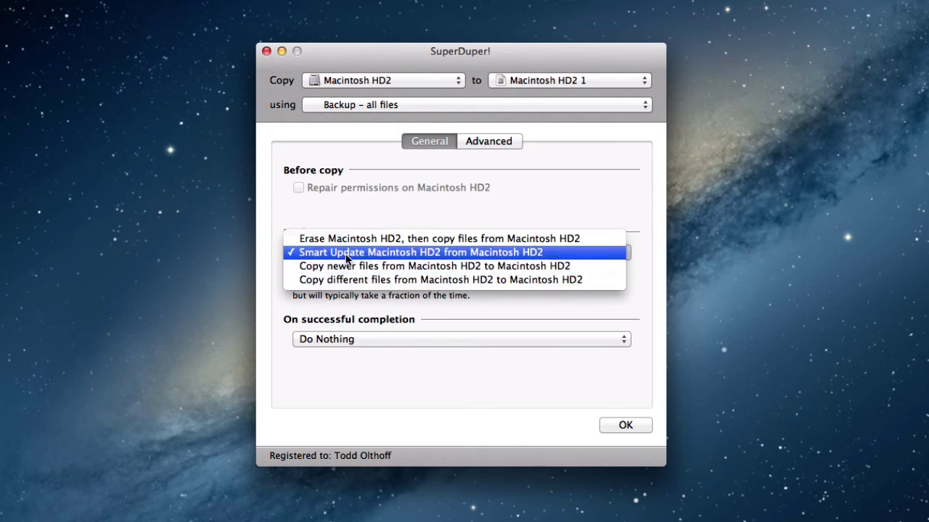
{"action": "left_click", "coordinate": [632, 208]}
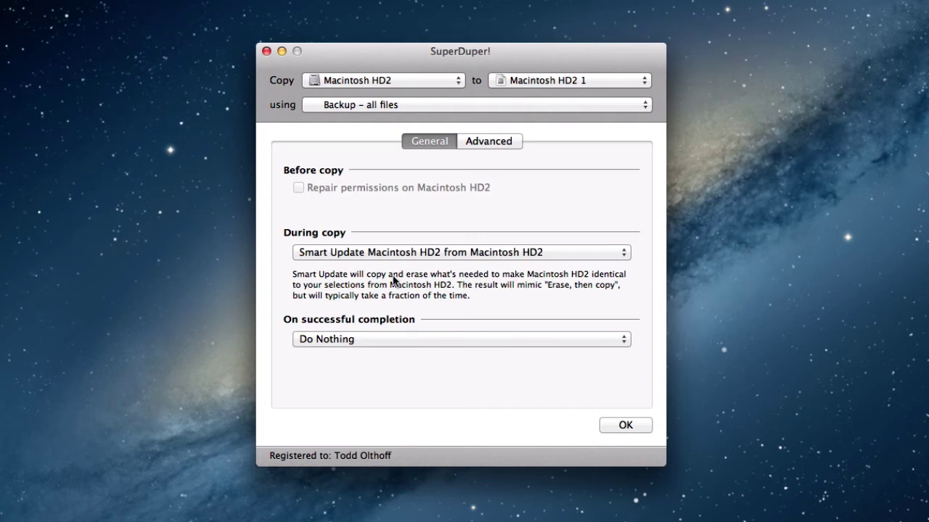
{"action": "left_click", "coordinate": [627, 427]}
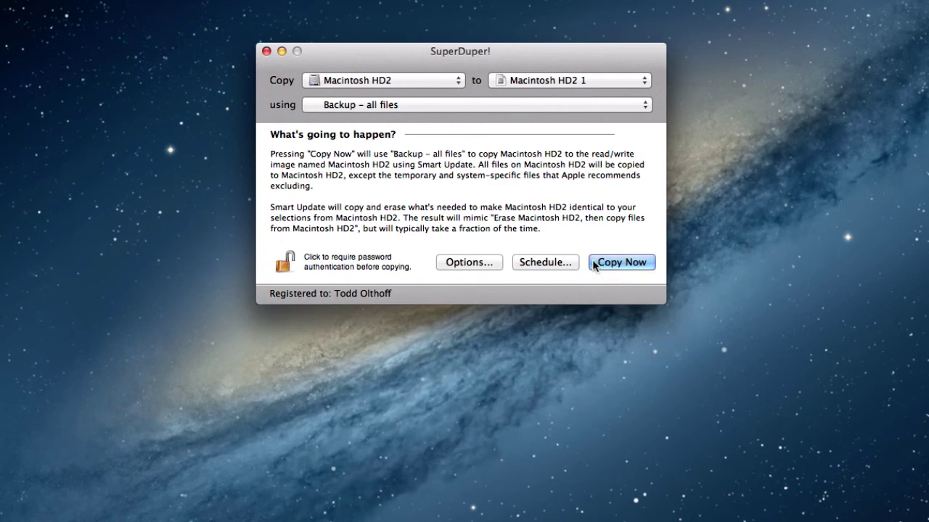
Review the automatic copy schedule for Macintosh HD2, cancel without changes, and move the Scheduled Copies list clear of the SuperDuper! window
{"action": "left_click", "coordinate": [537, 263]}
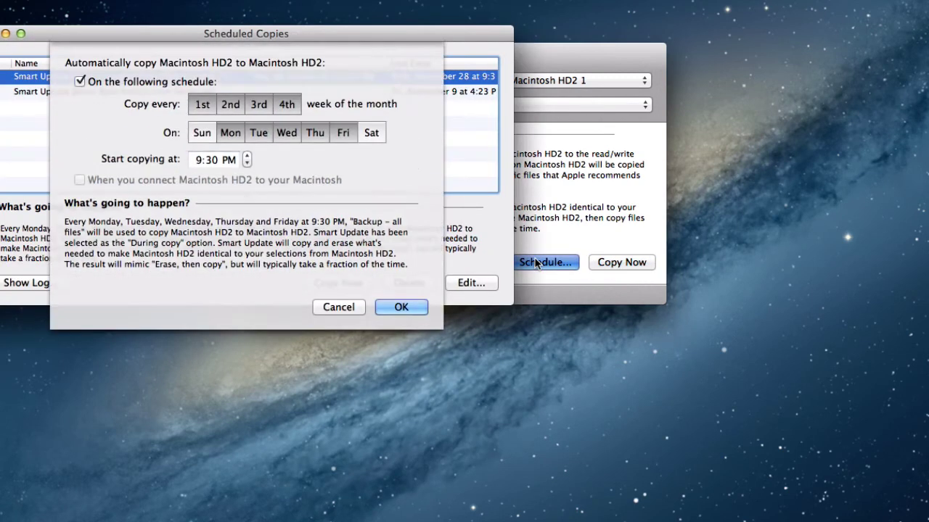
{"action": "left_click_drag", "start_coordinate": [291, 37], "coordinate": [508, 50]}
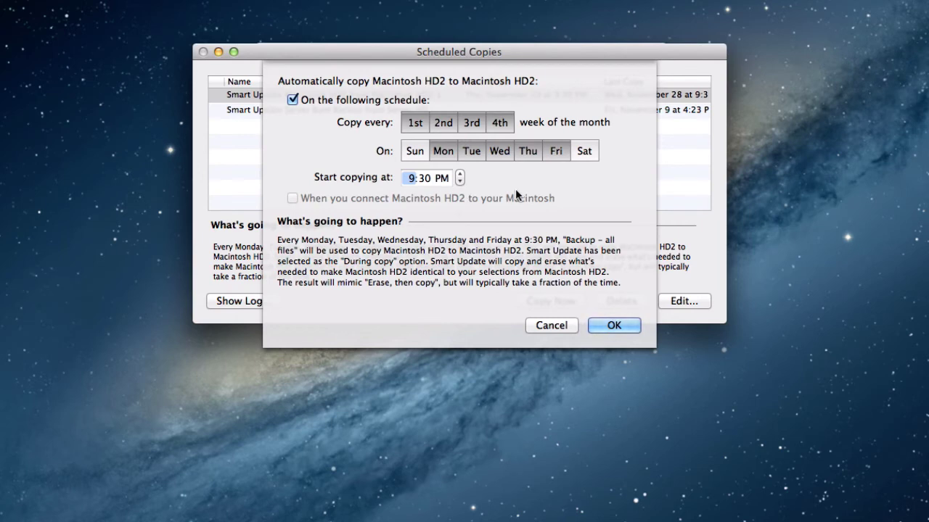
{"action": "left_click", "coordinate": [545, 325]}
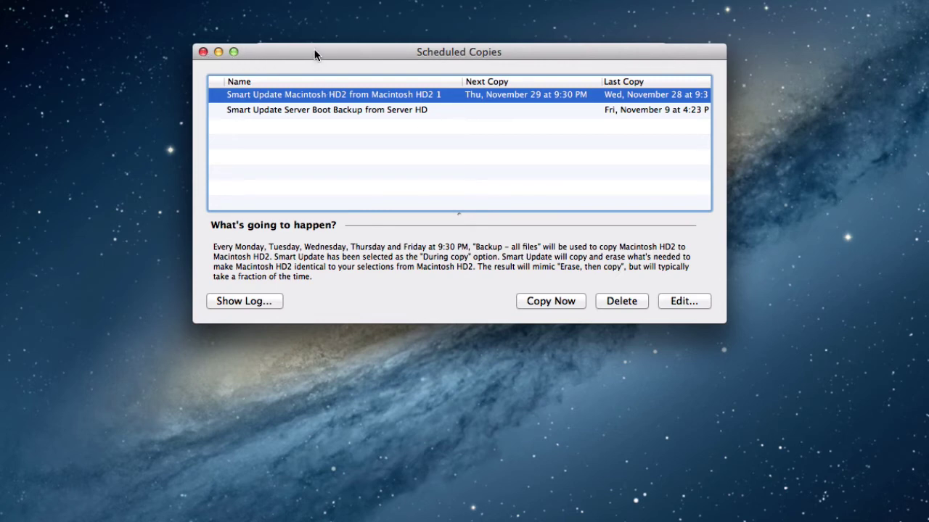
{"action": "left_click_drag", "start_coordinate": [315, 52], "coordinate": [335, 313]}
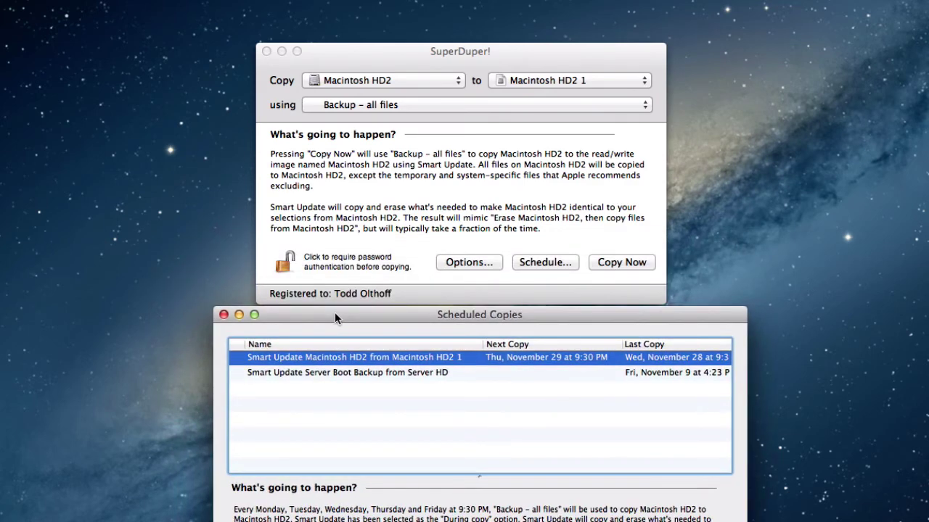
{"action": "left_click", "coordinate": [432, 58]}
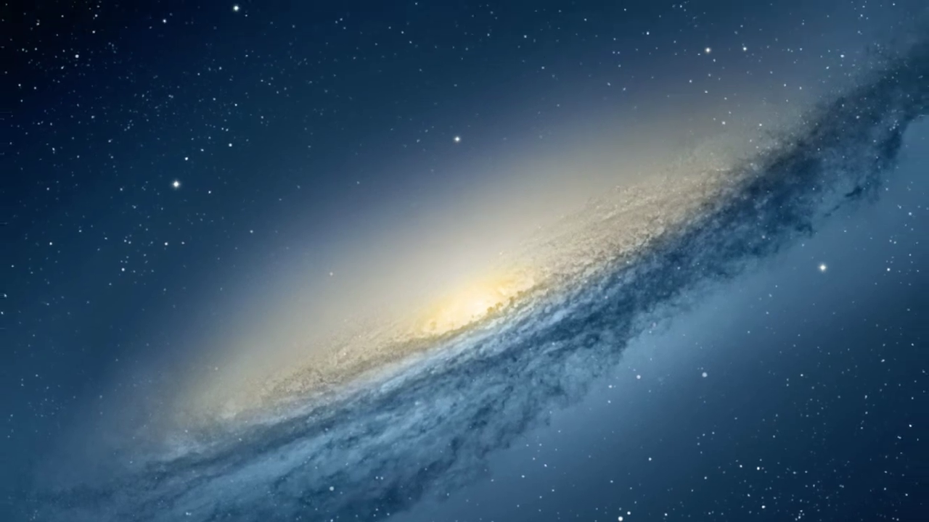
Switch to Terminal by launching it from the Alfred app launcher
{"action": "key", "text": "alt+space"}
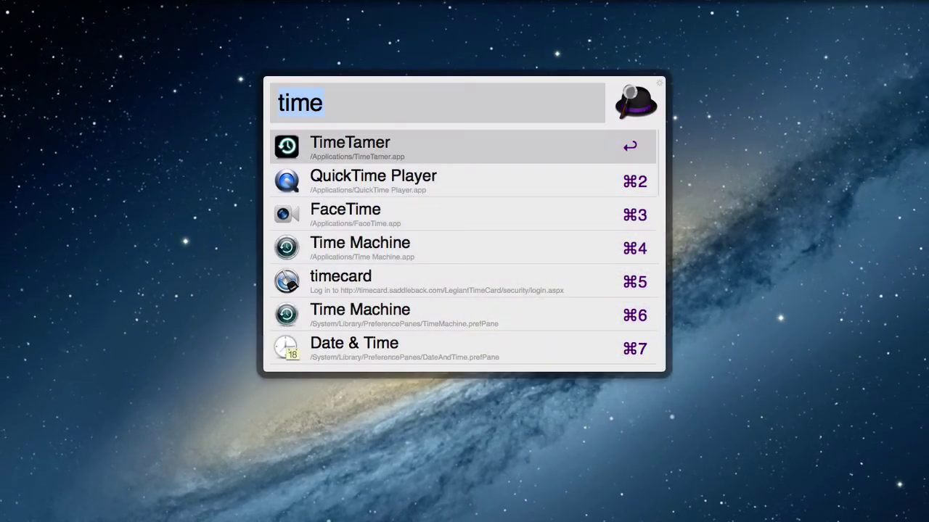
{"action": "type", "text": "termin"}
{"action": "key", "text": "Return"}
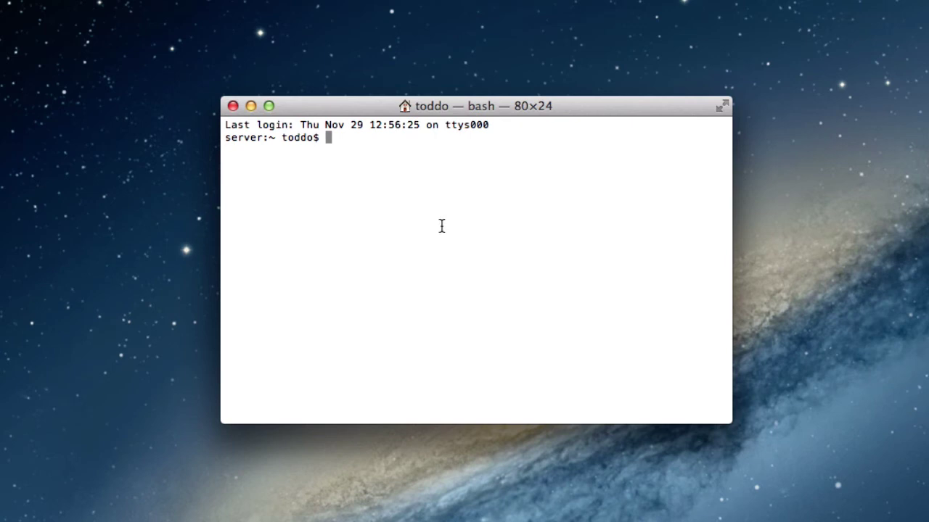
Back up the Open Directory database with "sudo slapconfig -backupdb /volumes/drobo/server backup" and enter the archive password
{"action": "type", "text": "sudo slapco"}
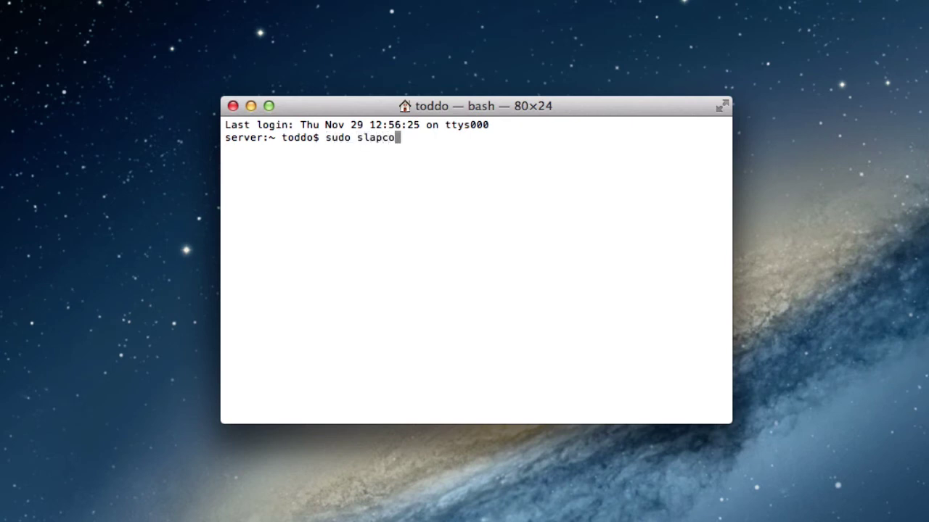
{"action": "type", "text": "nfig -backupdb"}
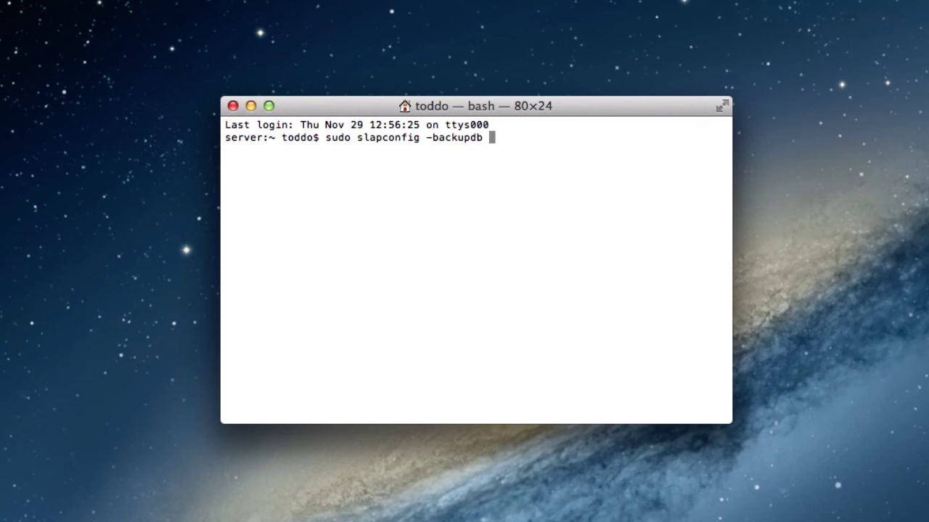
{"action": "type", "text": "/volumes/"}
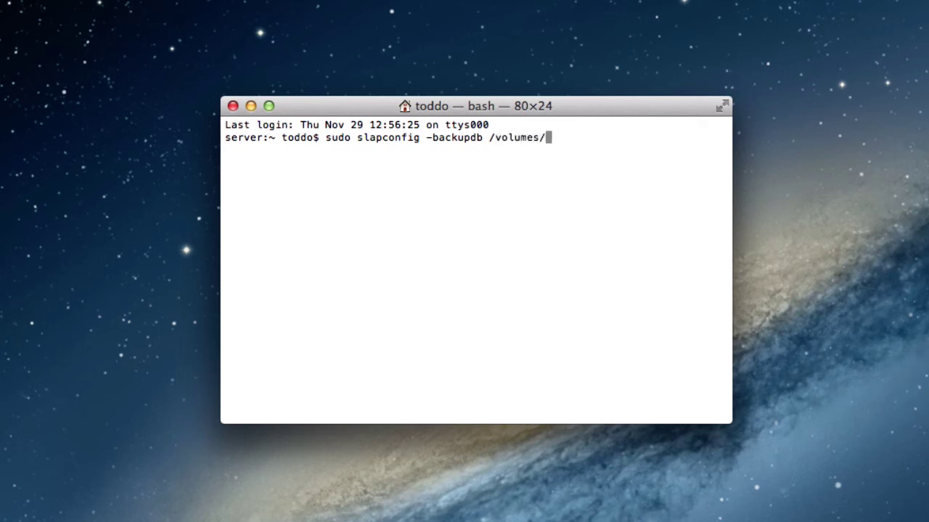
{"action": "type", "text": "drobo/server b"}
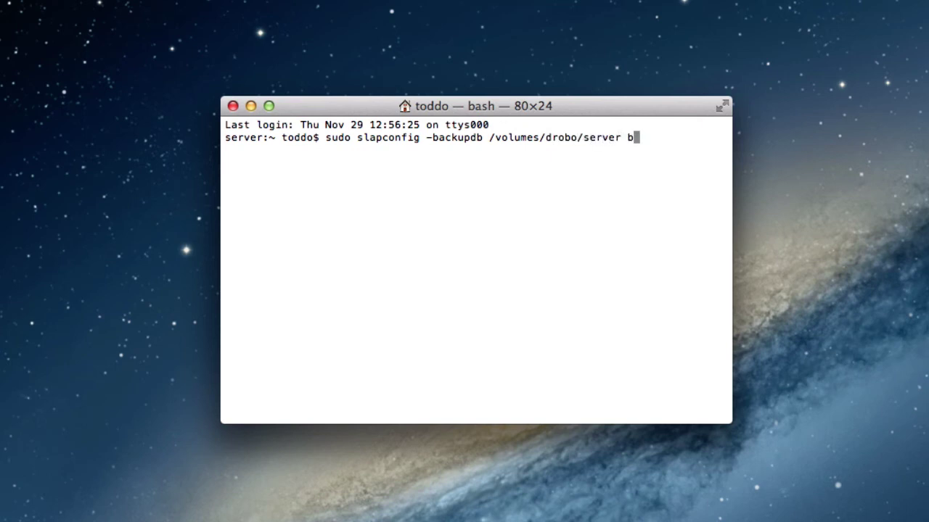
{"action": "type", "text": "ackup"}
{"action": "key", "text": "Return"}
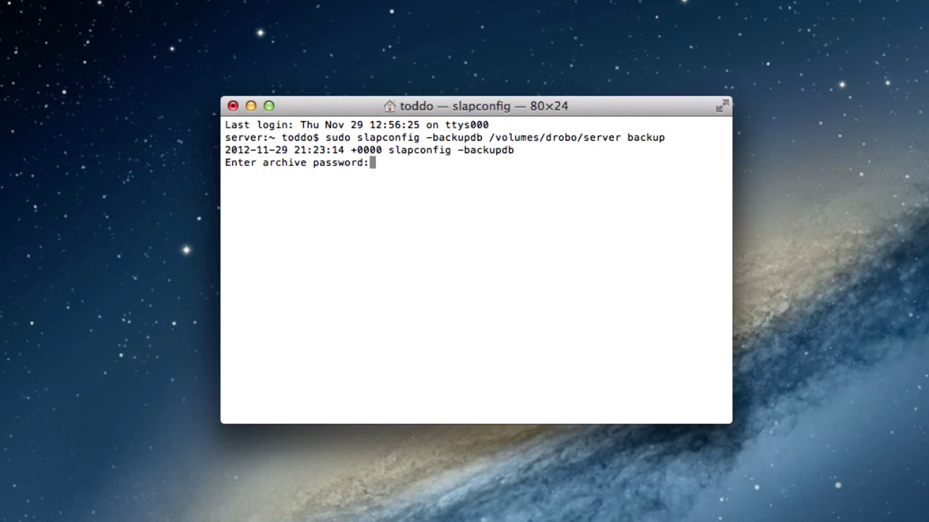
{"action": "key", "text": "Return"}
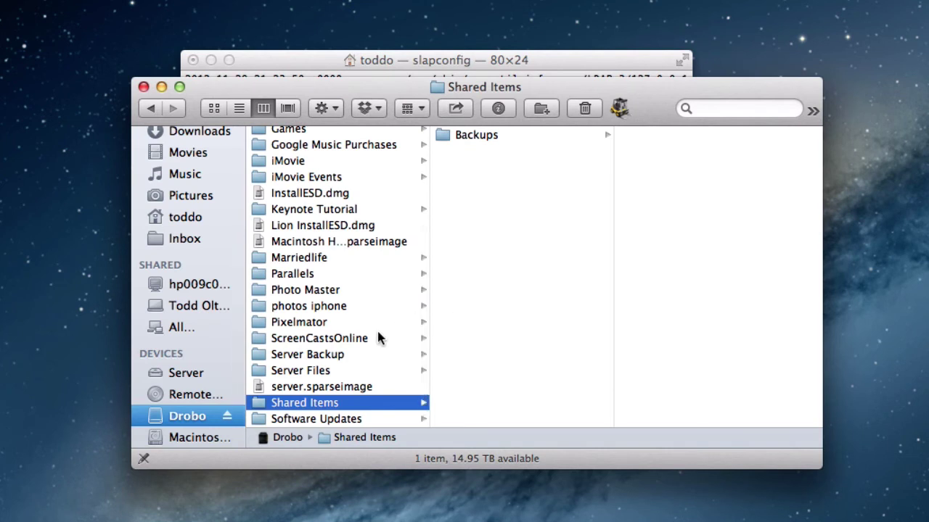
In Finder, check the Drobo's Server Backup folder and the server.sparseimage file, then minimize the window
{"action": "left_click", "coordinate": [318, 370]}
{"action": "left_click", "coordinate": [321, 358]}
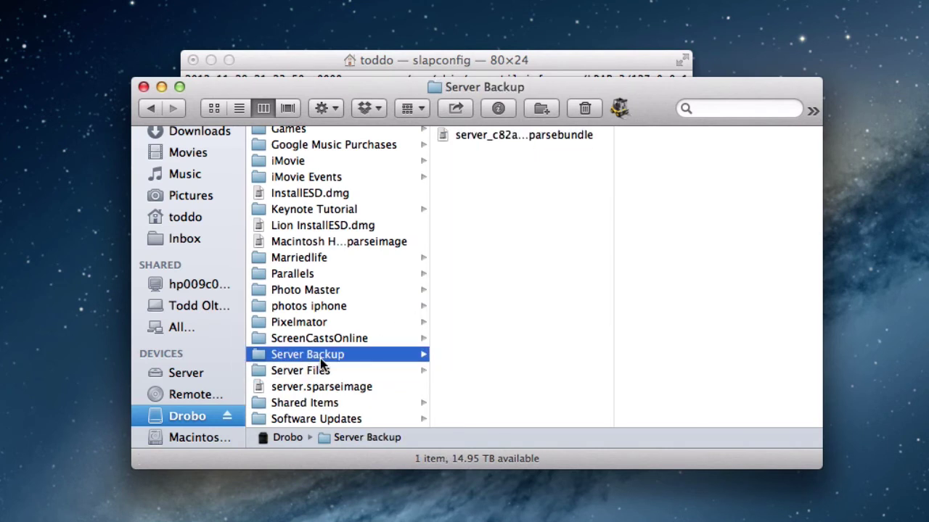
{"action": "left_click", "coordinate": [276, 390]}
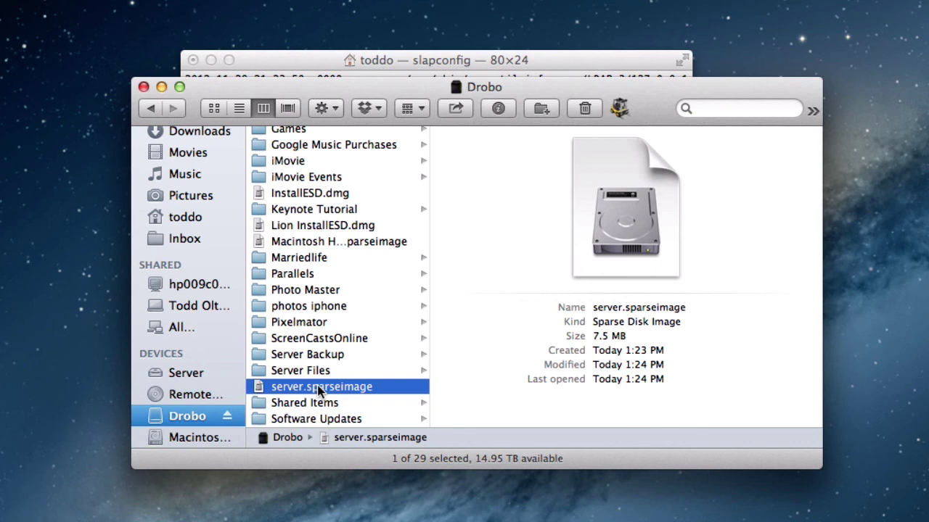
{"action": "left_click", "coordinate": [161, 87]}
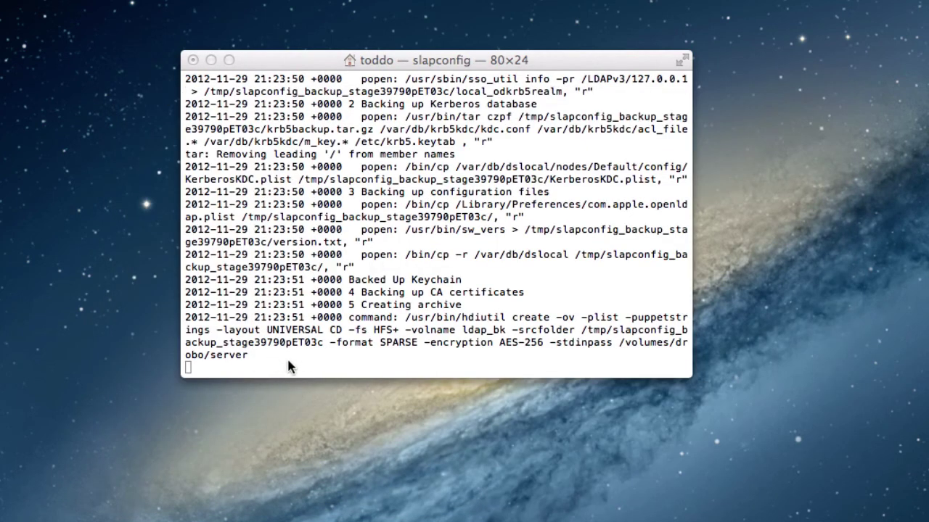
In Terminal, write out the restore command "sudo slapconfig -restoredb /volume/drobo/server backup" without running it
{"action": "left_click", "coordinate": [304, 63]}
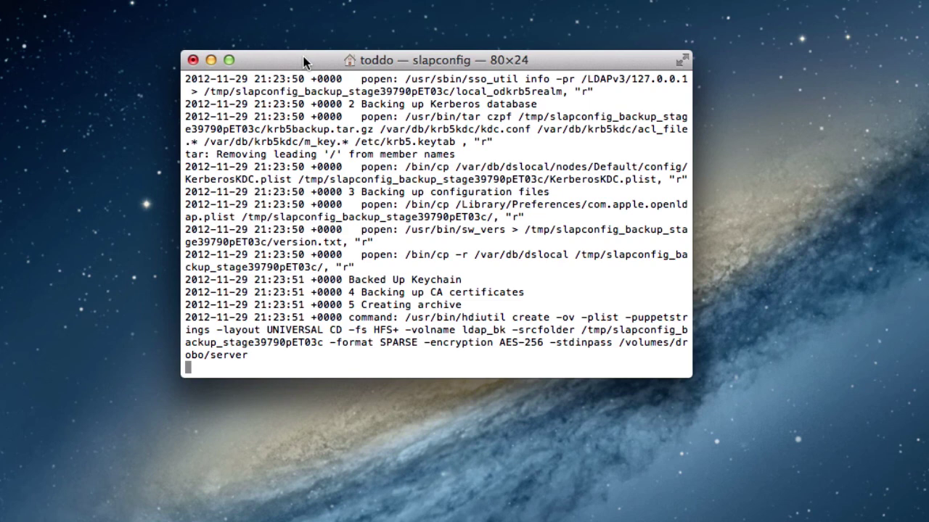
{"action": "type", "text": "sudo"}
{"action": "key", "text": "Return"}
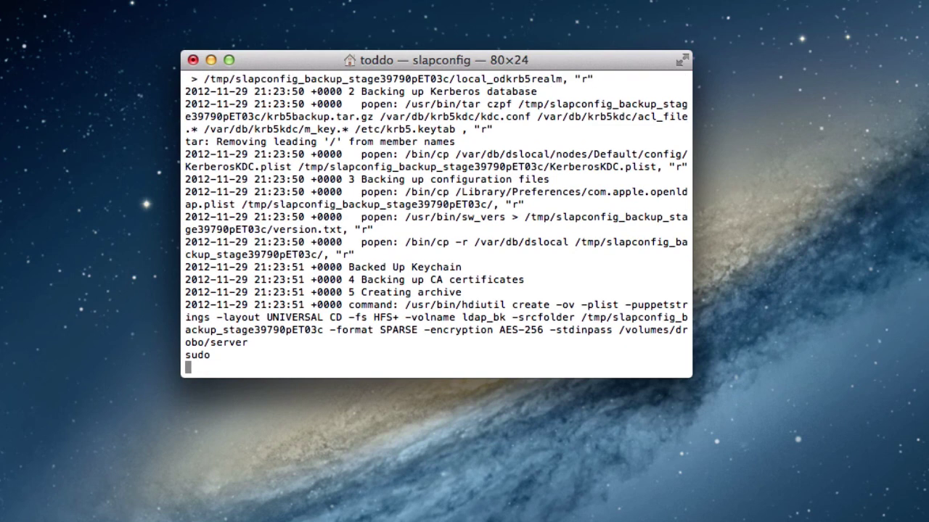
{"action": "type", "text": "sudo "}
{"action": "type", "text": "slpa"}
{"action": "key", "text": "BackSpace"}
{"action": "key", "text": "BackSpace"}
{"action": "type", "text": "p"}
{"action": "key", "text": "BackSpace"}
{"action": "type", "text": "apconfig"}
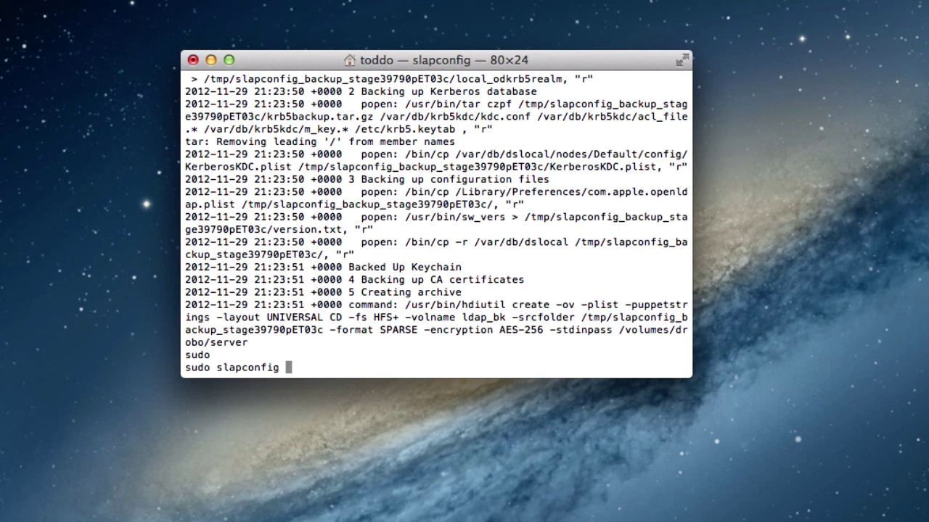
{"action": "type", "text": " -restoredb"}
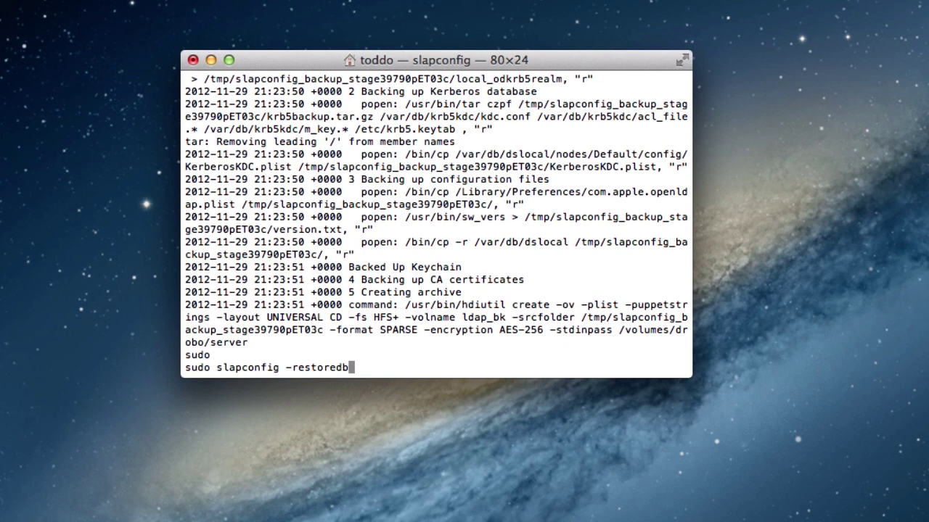
{"action": "type", "text": " /volume/drobo"}
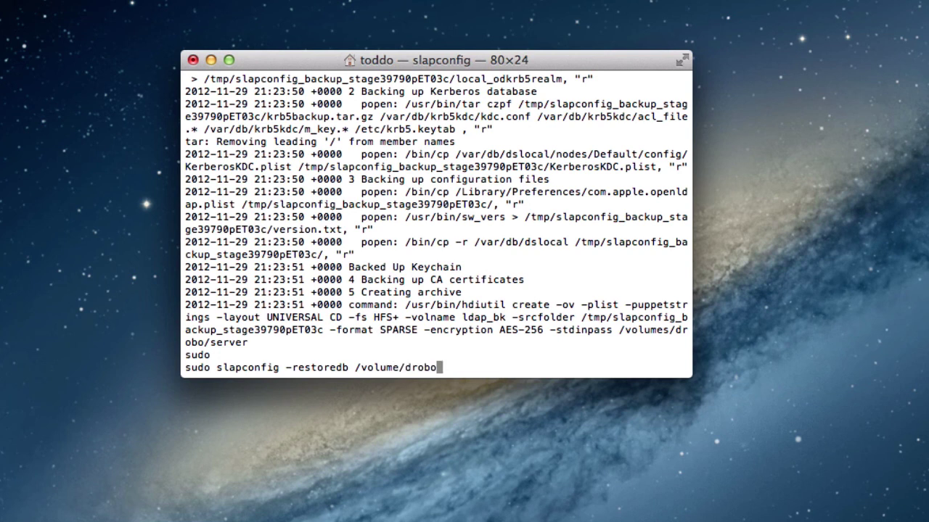
{"action": "type", "text": "/server ba"}
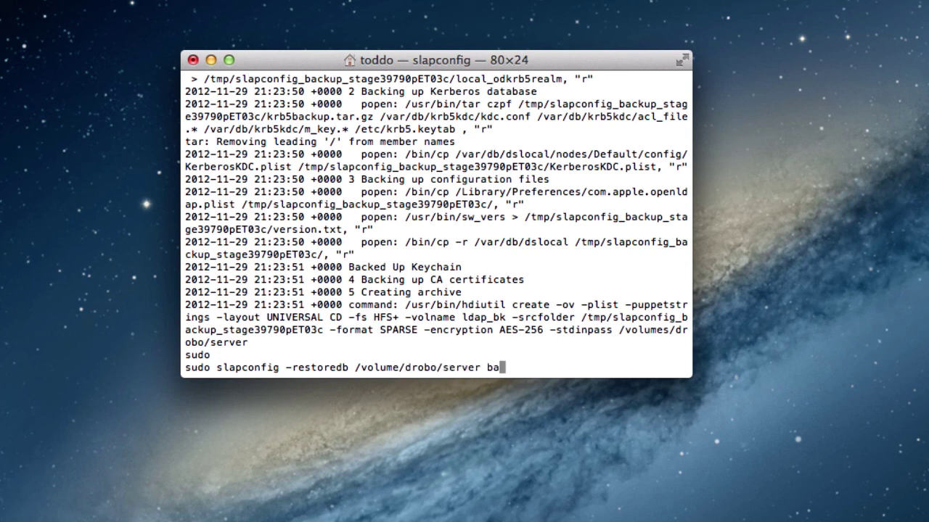
{"action": "type", "text": "ckup"}
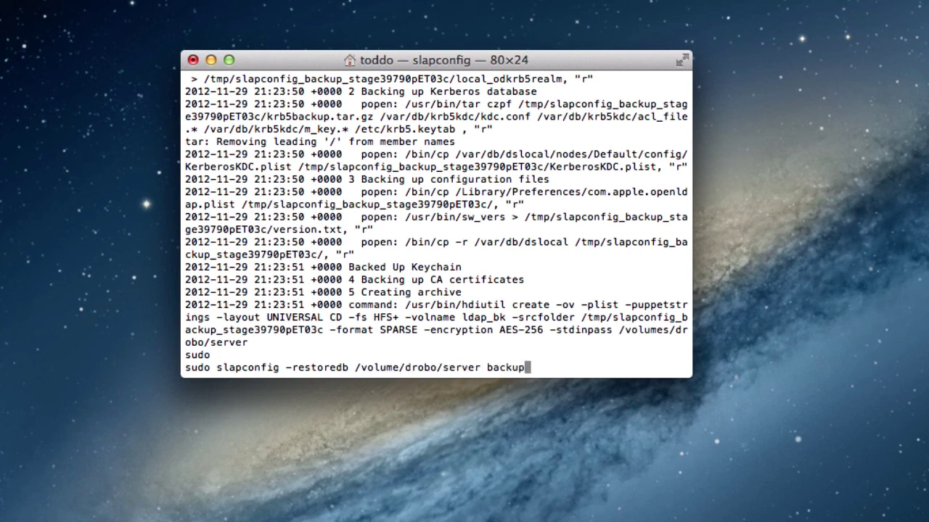